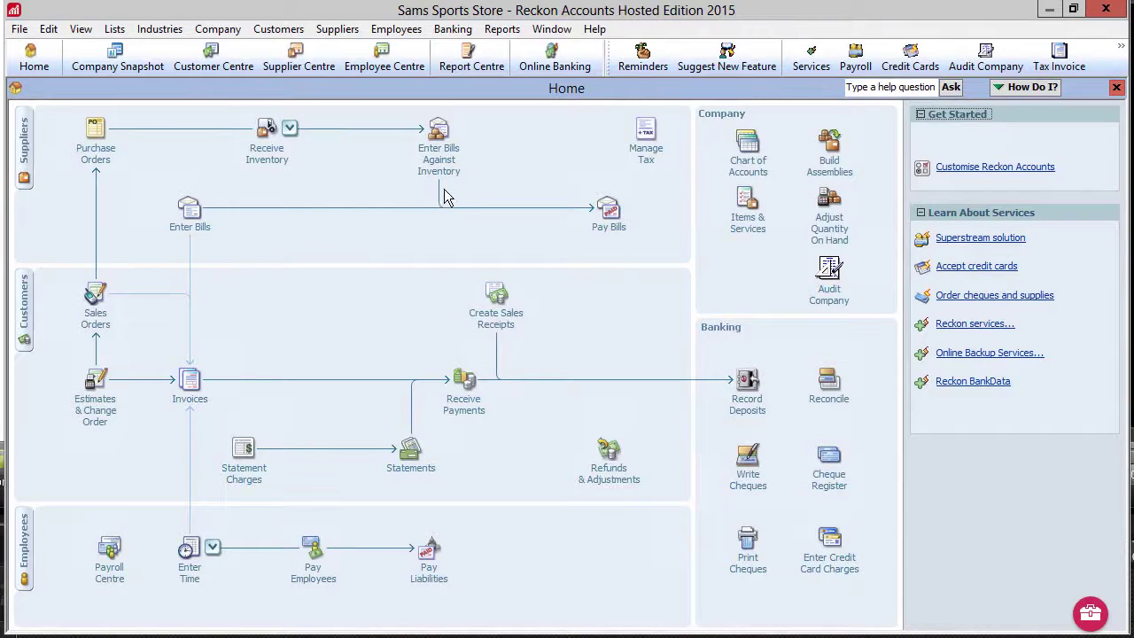
List this payroll month's liabilities (January 2016) for payment, totalling 708.83
left_click(414, 36)
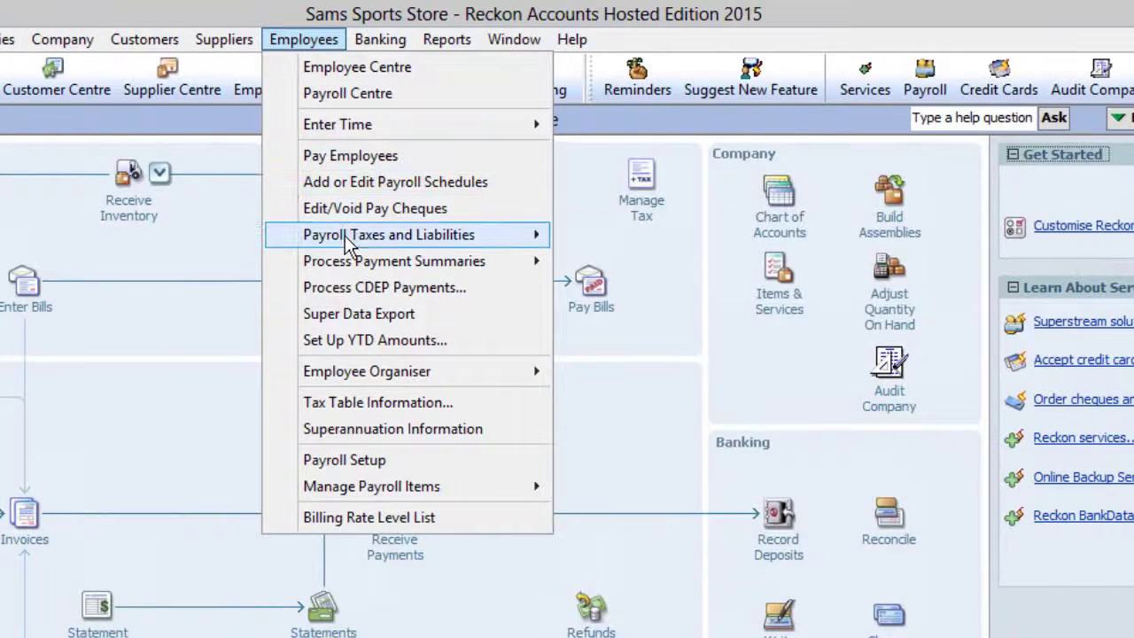
mouse_move(389, 235)
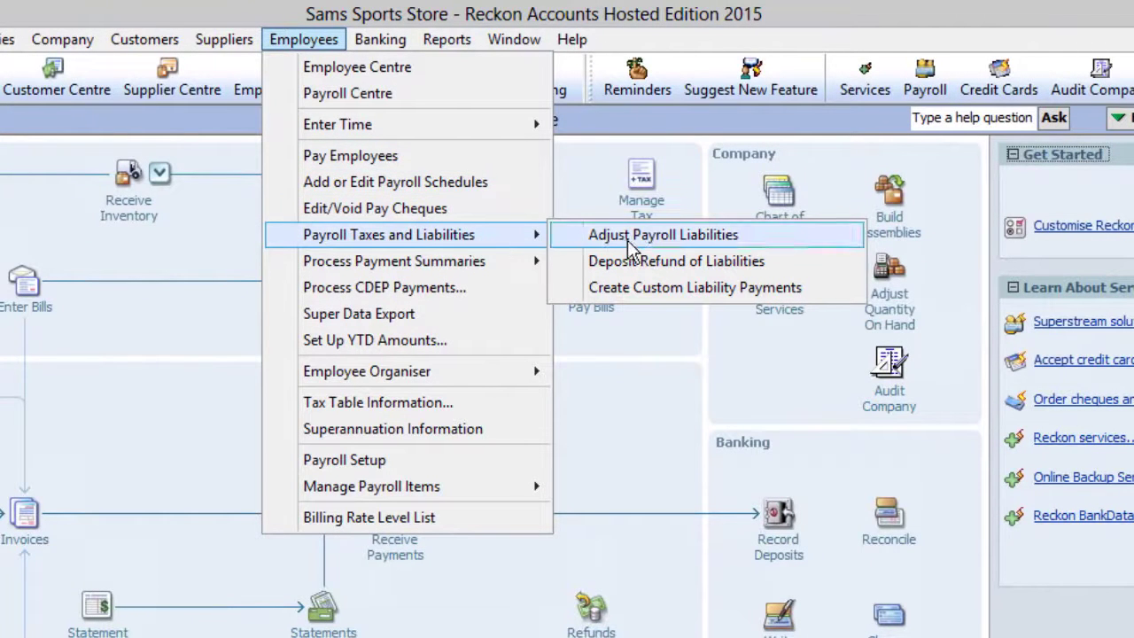
left_click(624, 292)
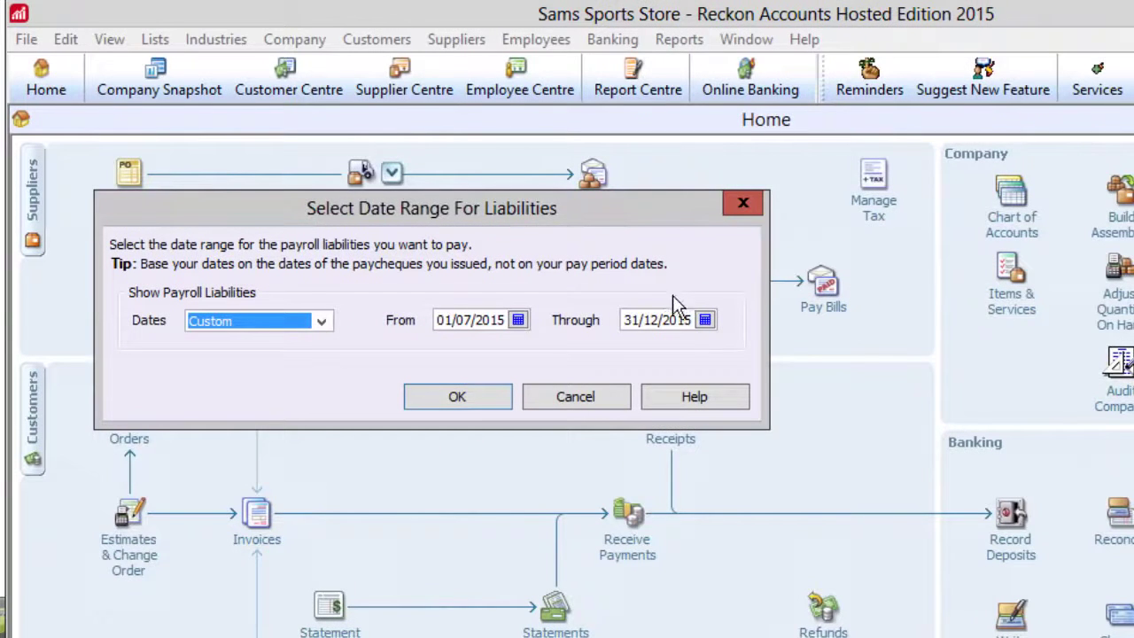
left_click(327, 322)
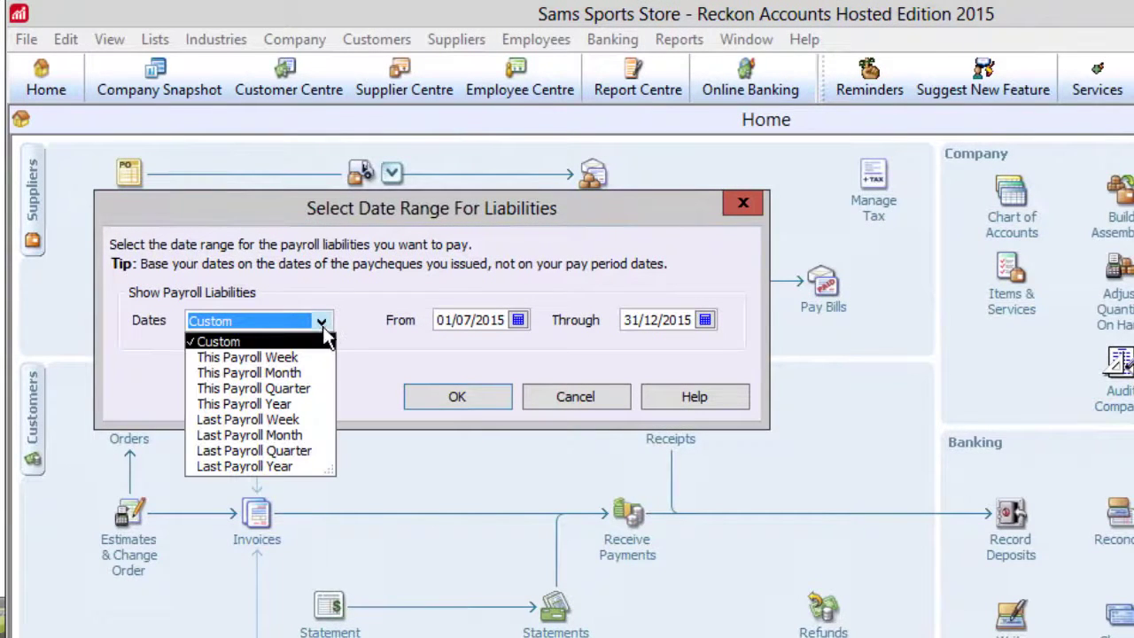
left_click(295, 373)
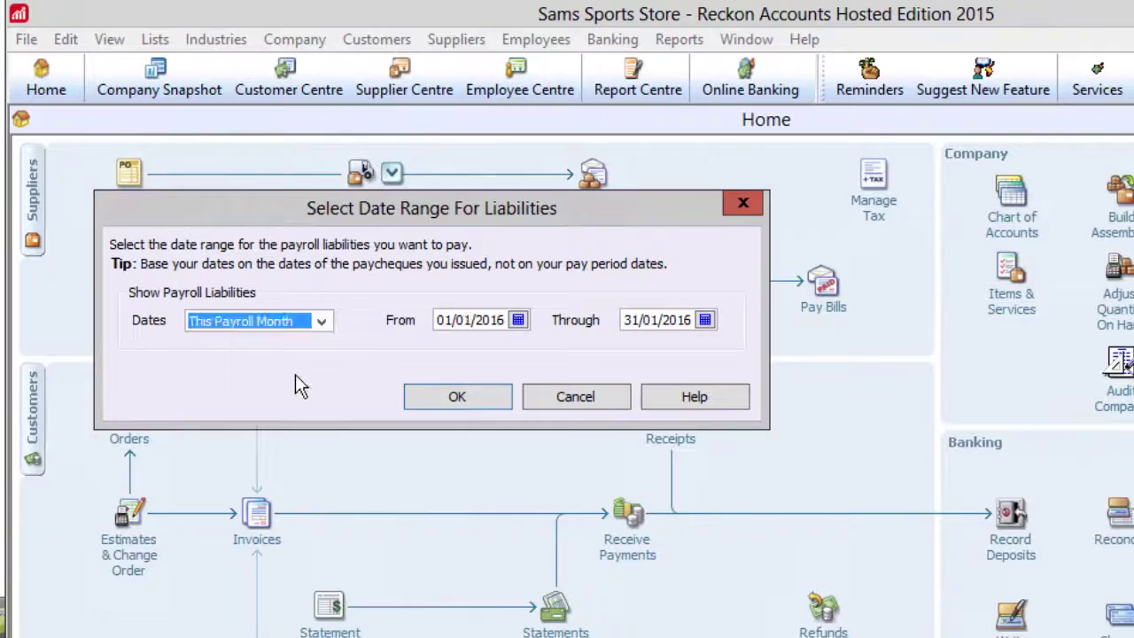
left_click(444, 394)
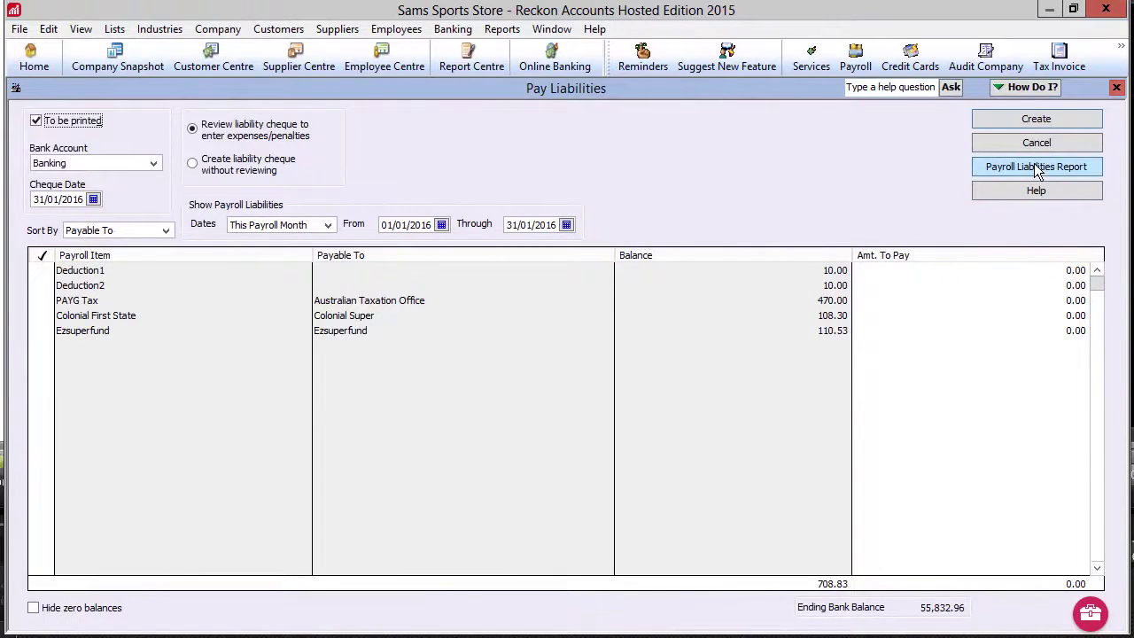
Review the payroll liabilities report showing 2,549.66 and bring up the Lists menu
left_click(1039, 168)
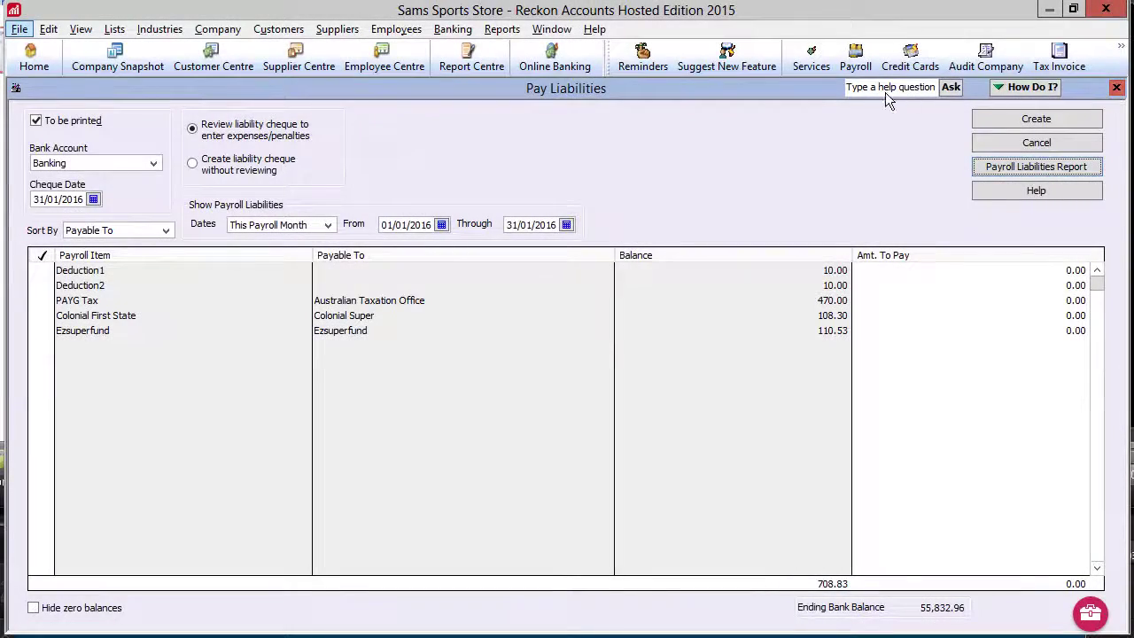
left_click(118, 32)
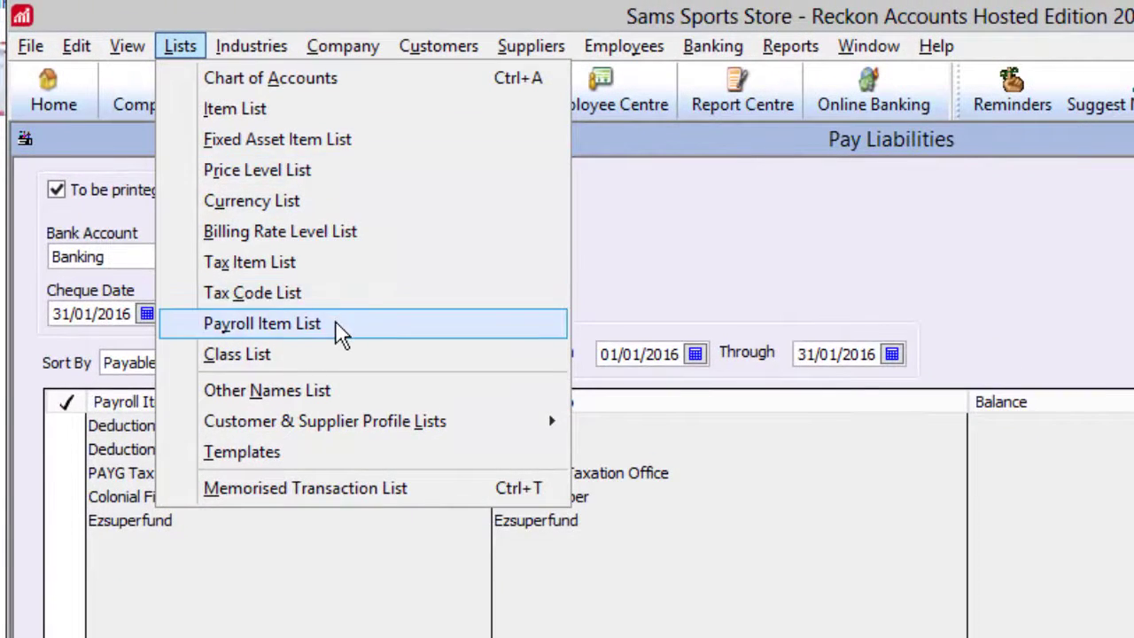
Edit the deduction payroll items' payees from the Payroll Item List
left_click(301, 296)
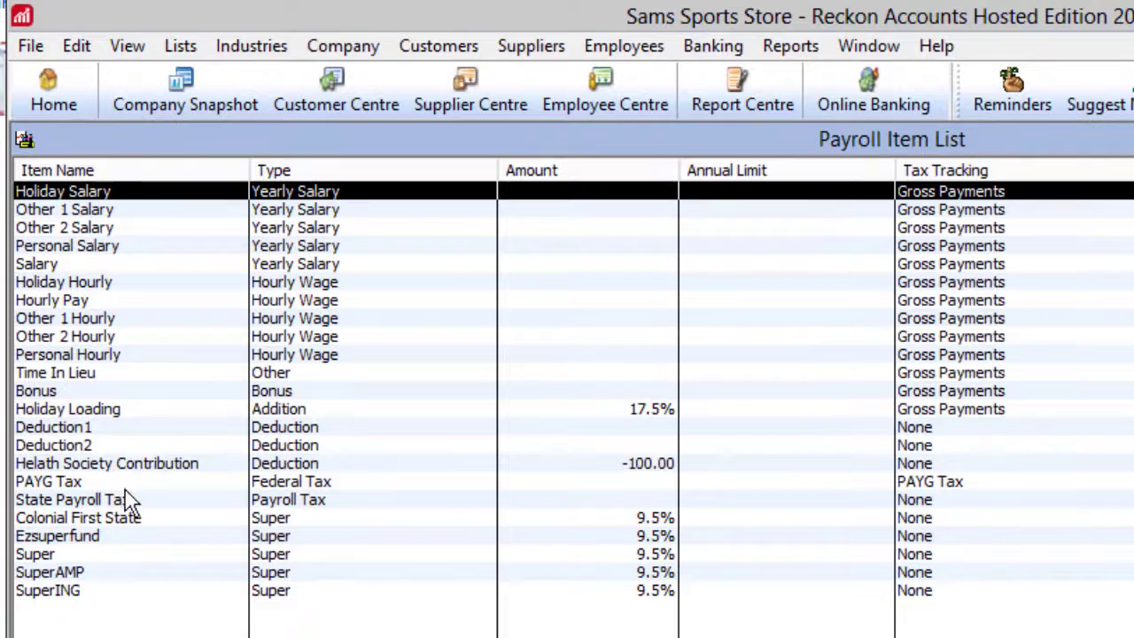
double_click(147, 523)
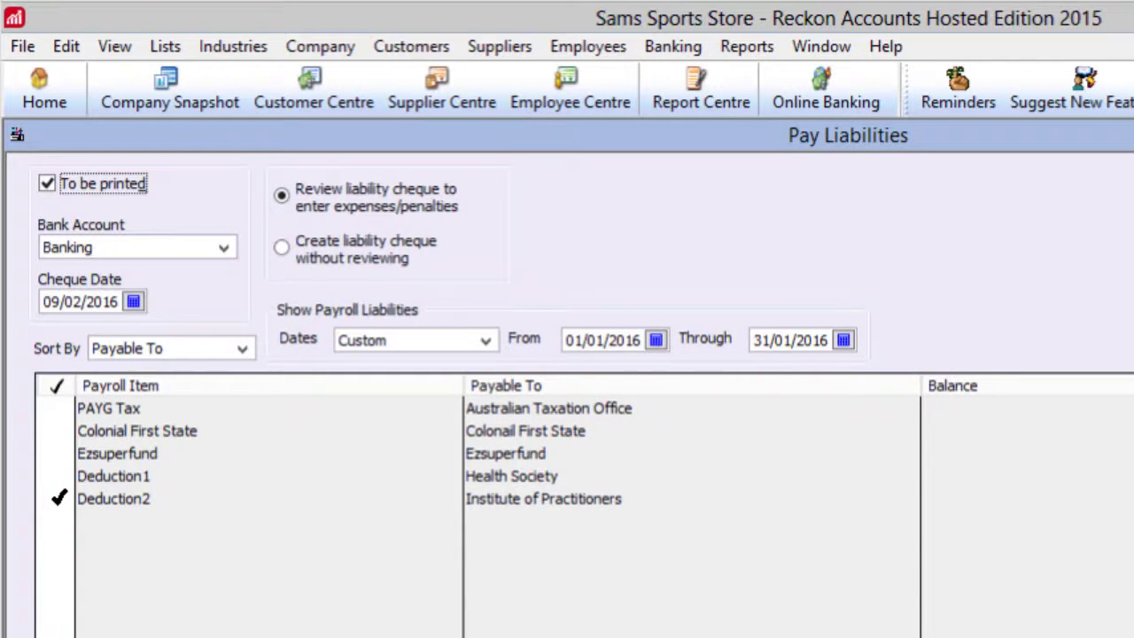
Draft a $10.00 liability cheque to Institute of Practitioners for Deduction2
left_click(58, 498)
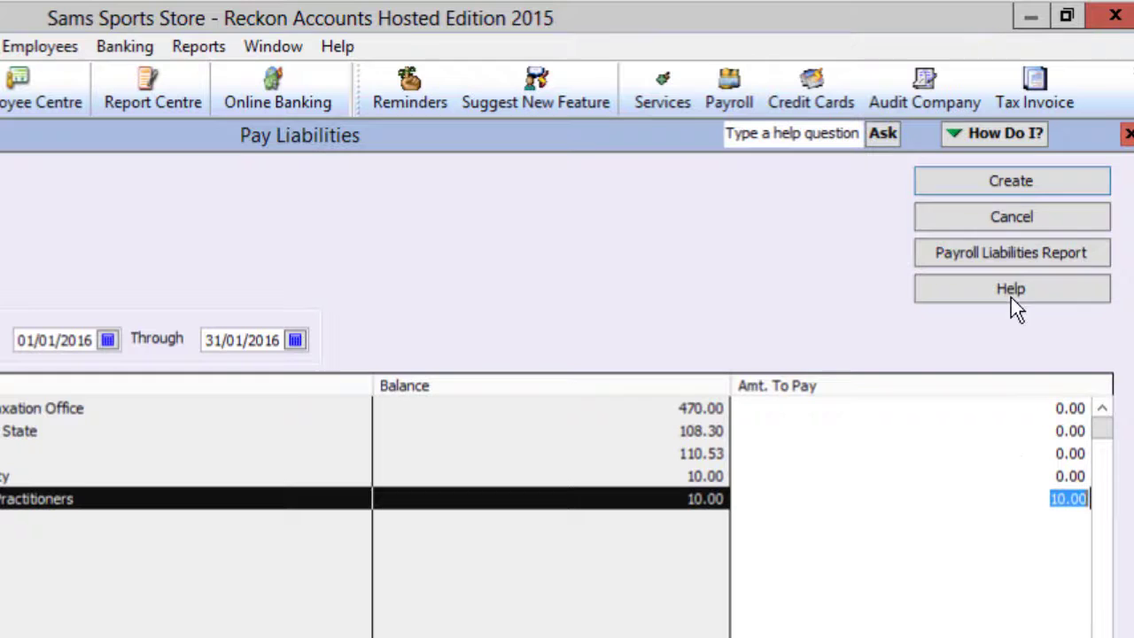
left_click(1008, 181)
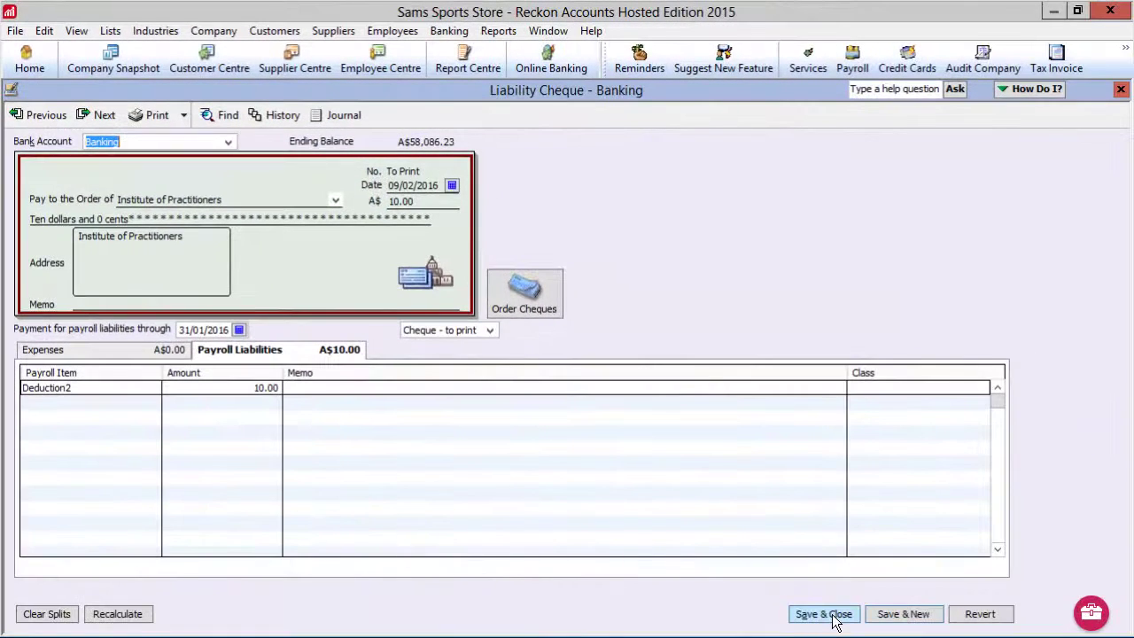
Save the Deduction2 cheque, leaving 698.83 in outstanding liabilities
left_click(833, 614)
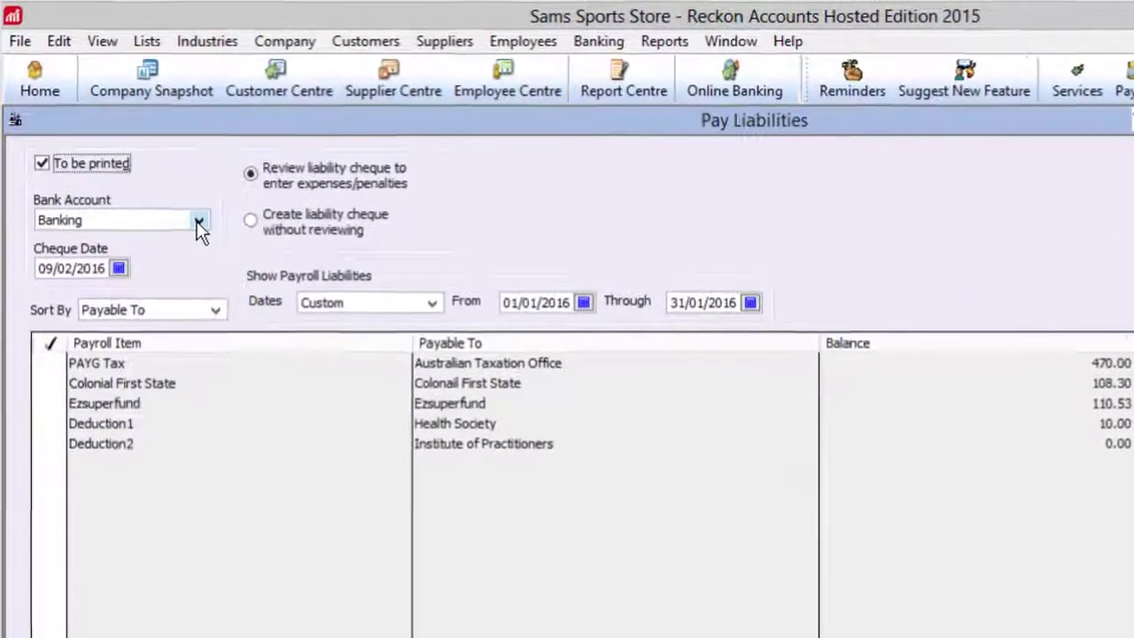
Pay Colonial First State (108.30) and Ezsuperfund (110.53) from the Bank Clearing Account
left_click(149, 164)
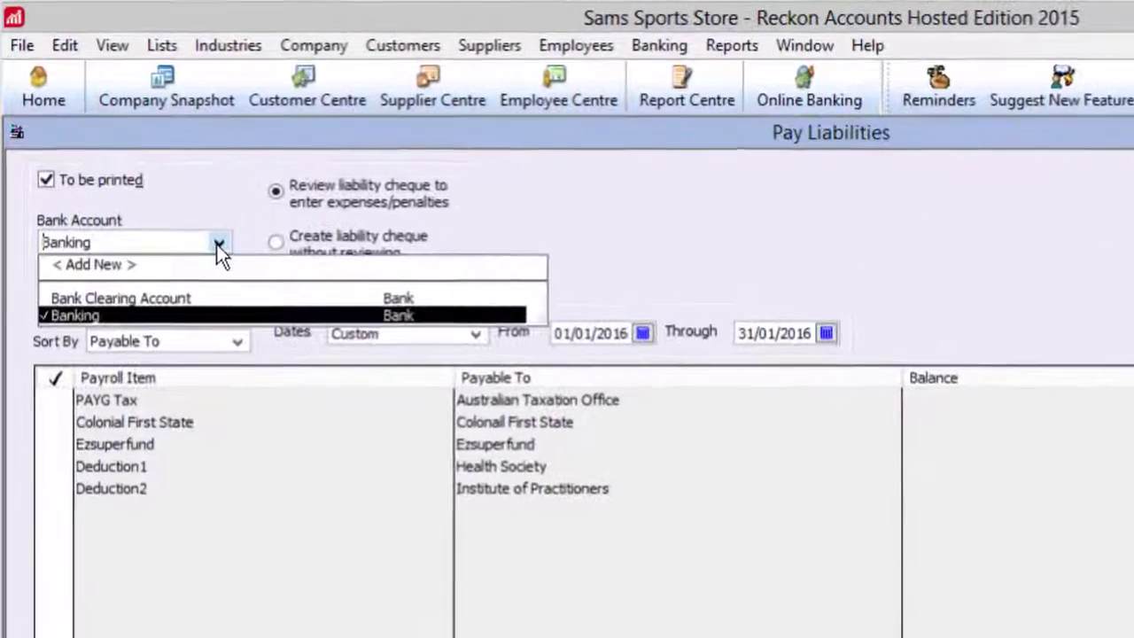
left_click(191, 298)
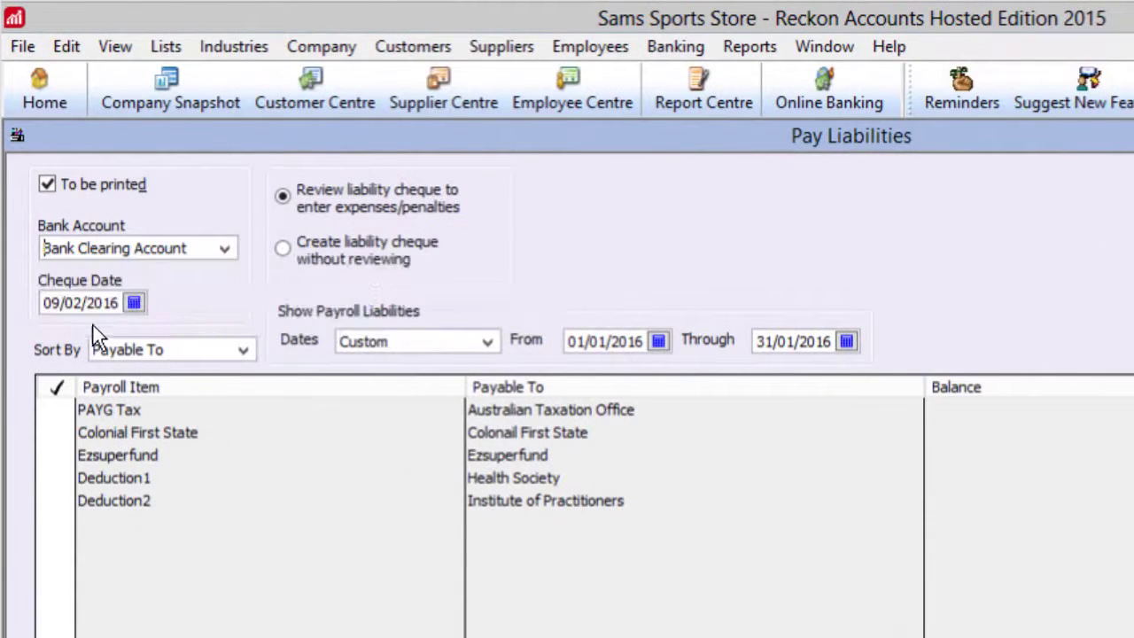
left_click(55, 432)
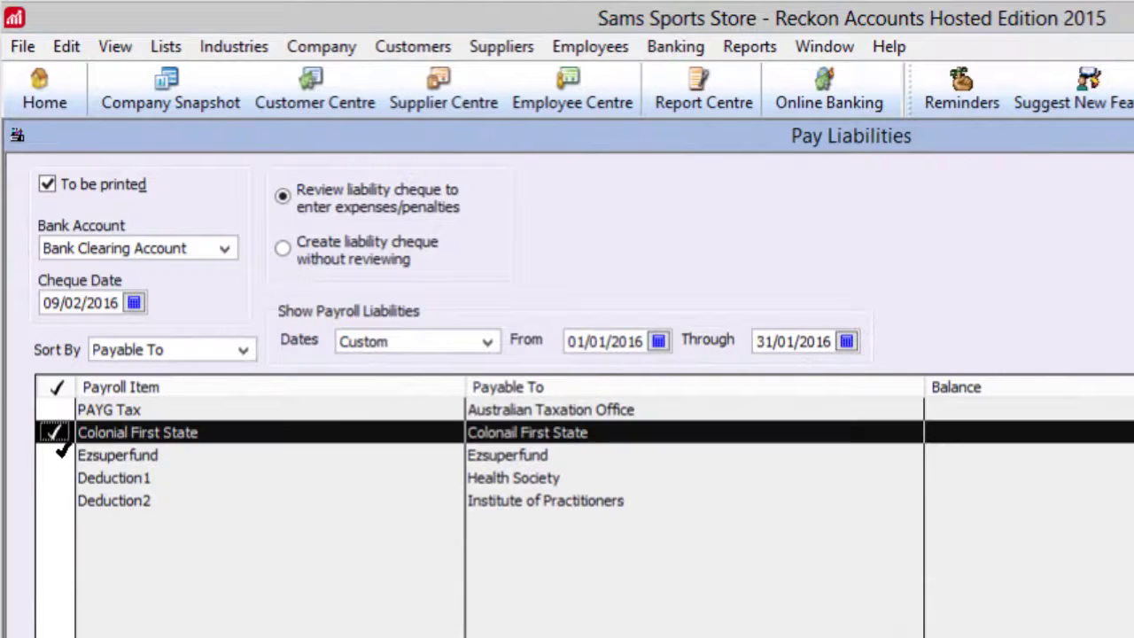
left_click(55, 455)
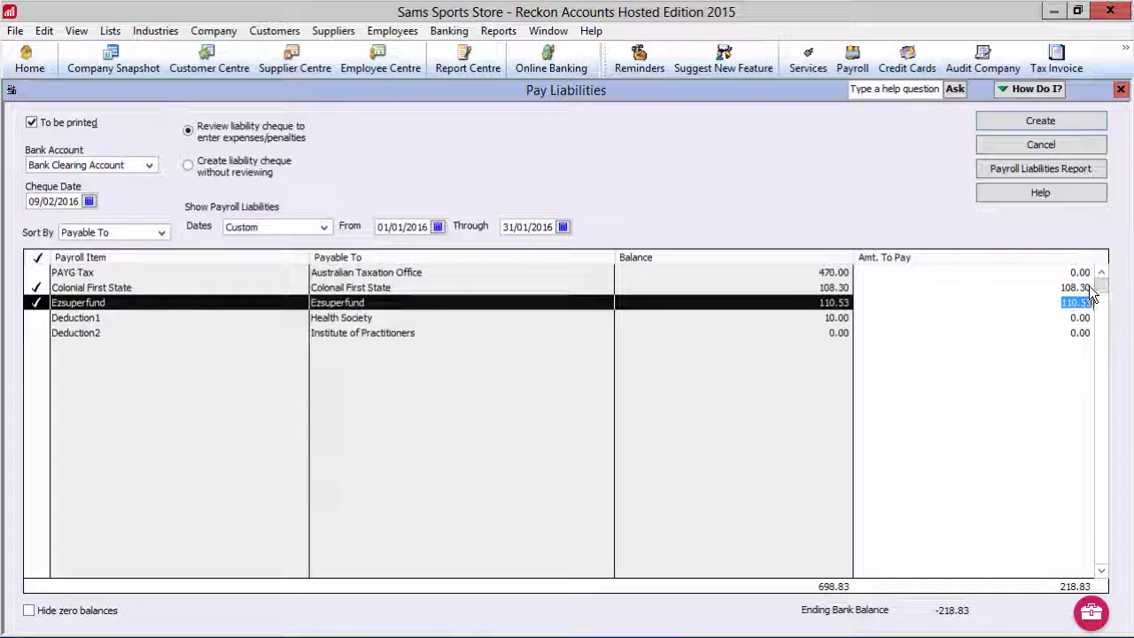
left_click(1060, 117)
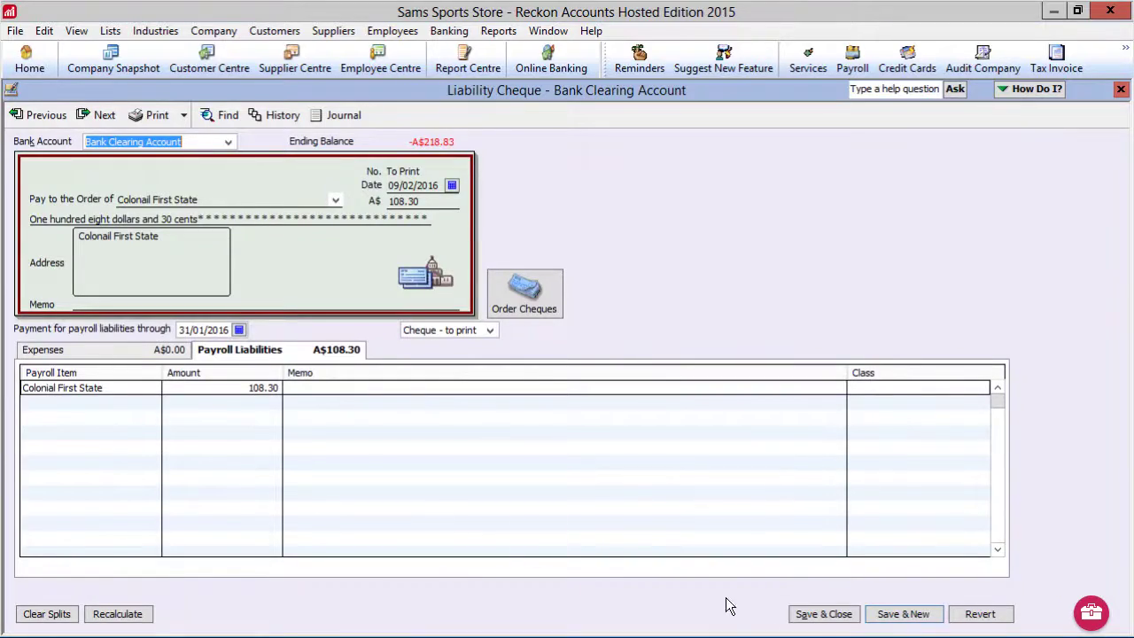
left_click(823, 614)
left_click(449, 30)
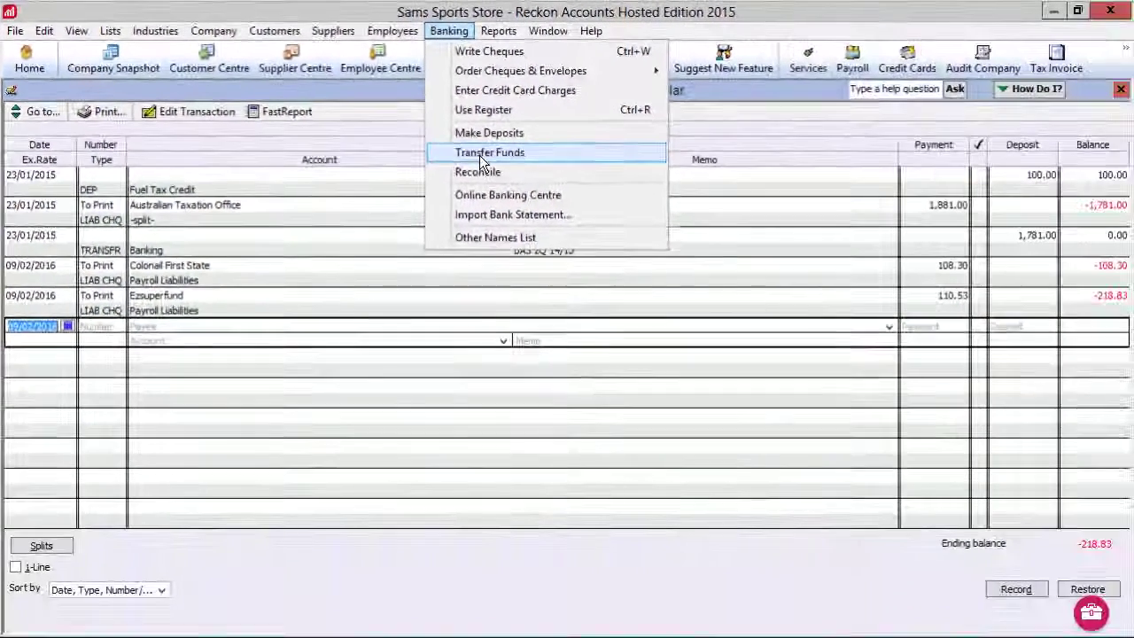
Transfer 218.83 from Banking with memo 'SuperStream jan 2016', zeroing the clearing account
left_click(479, 155)
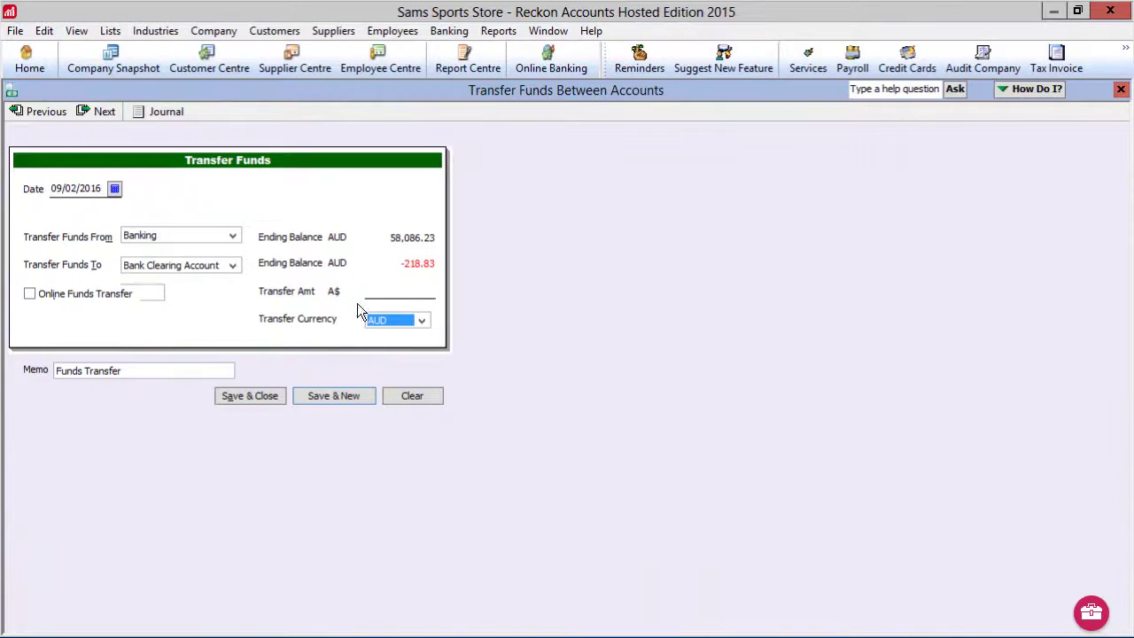
left_click(425, 292)
type("218.83")
triple_click(141, 371)
type("SuperStream jan 2016")
left_click(247, 397)
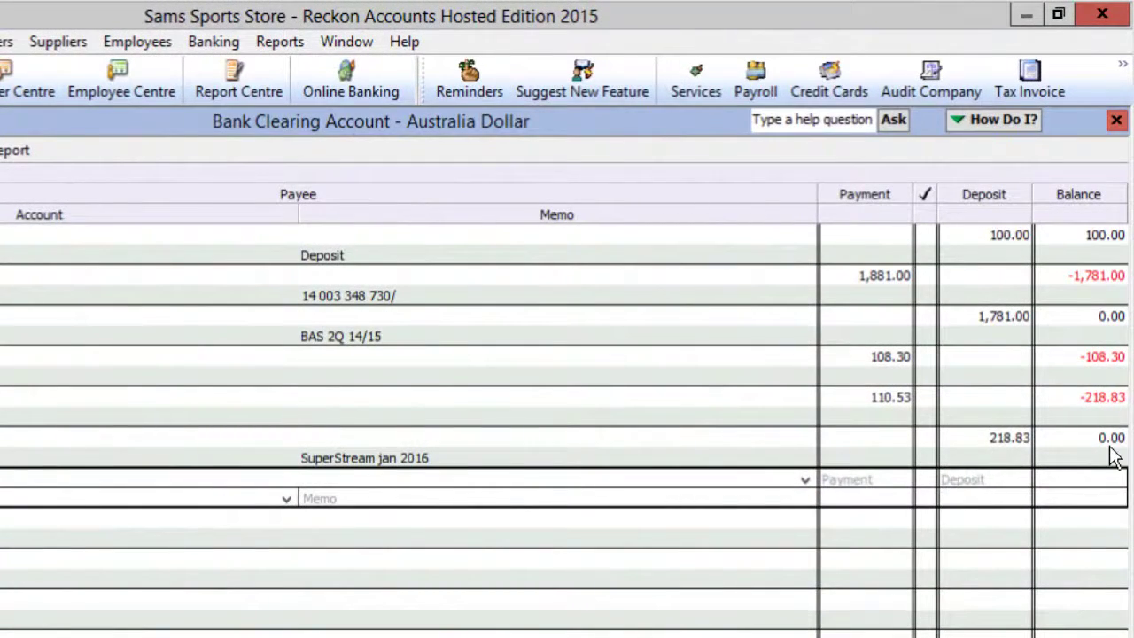
Confirm January 2016 payroll liability balances are all 0.00, then reopen the Balance Sheet
left_click(1111, 452)
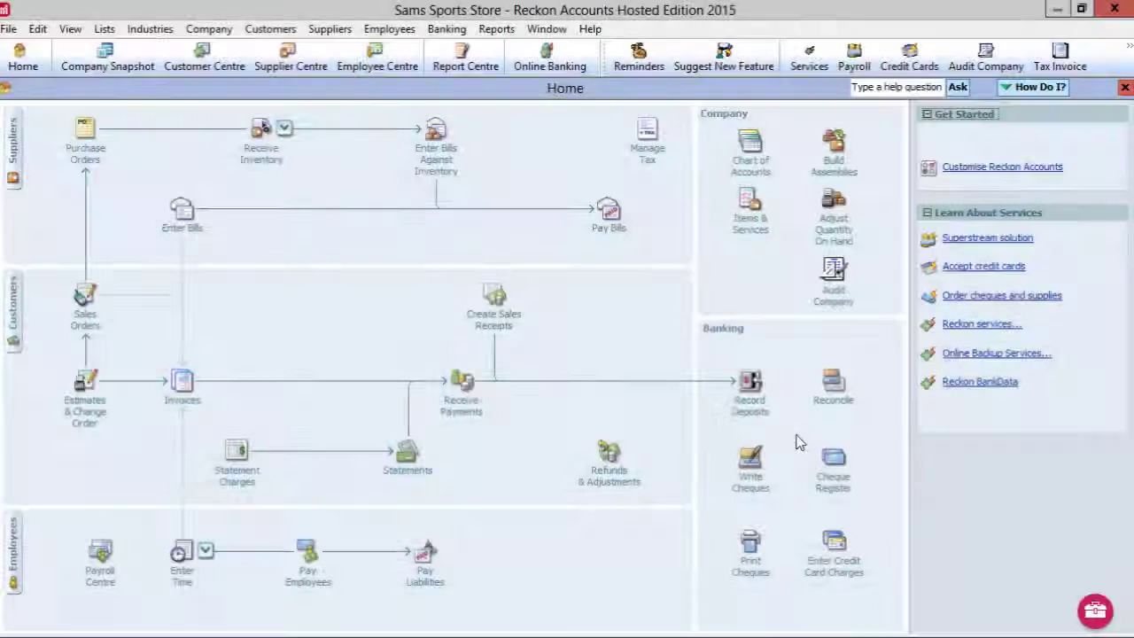
left_click(497, 29)
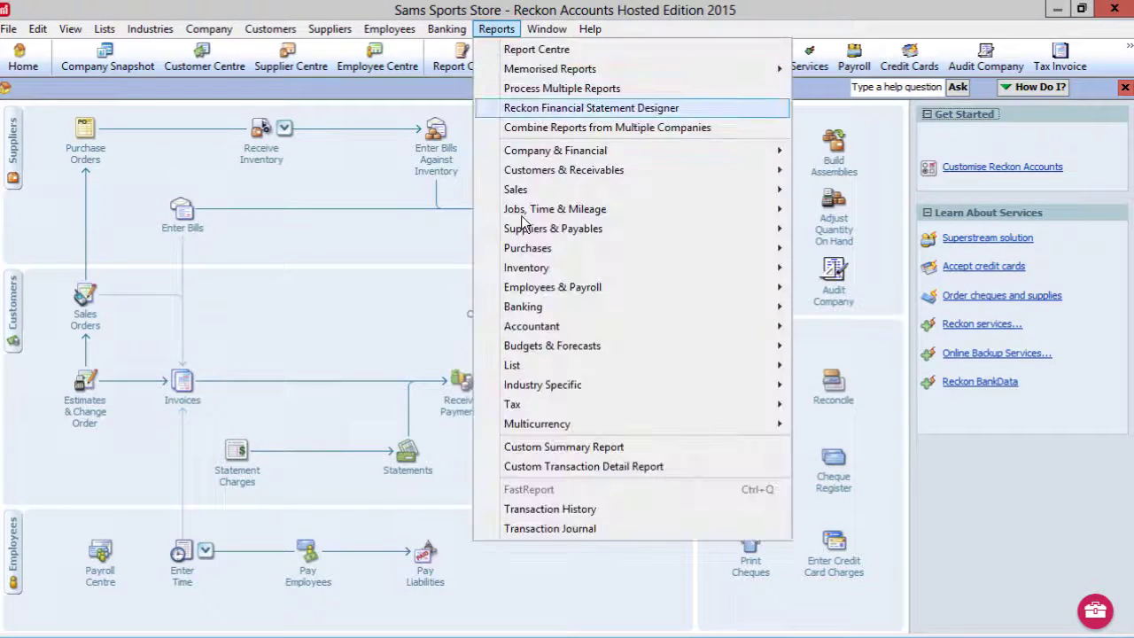
mouse_move(553, 287)
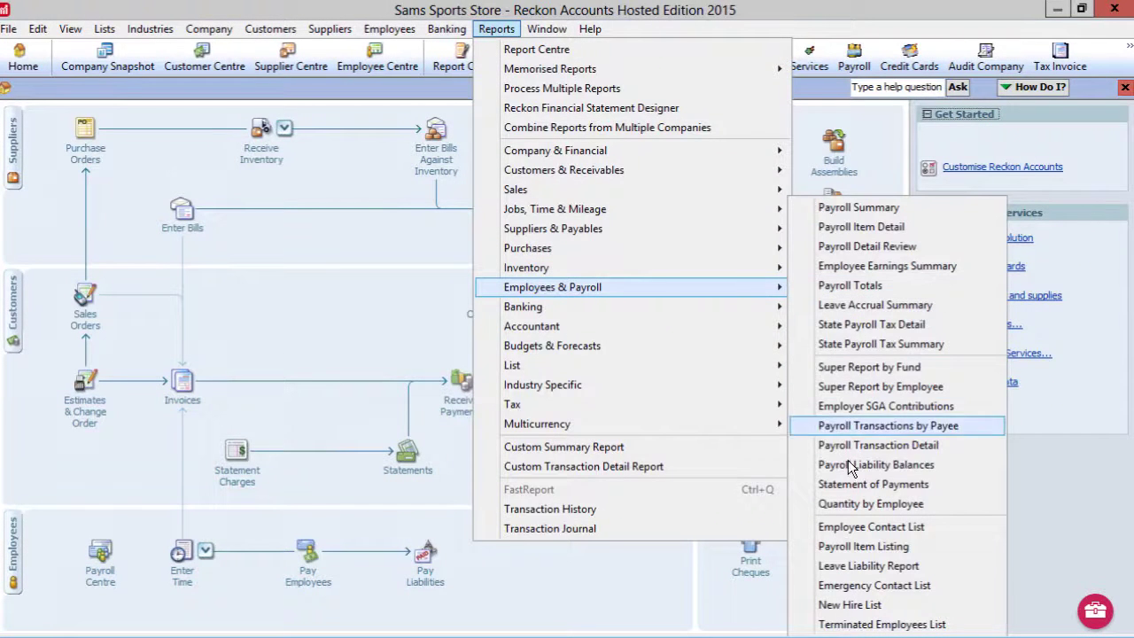
left_click(851, 464)
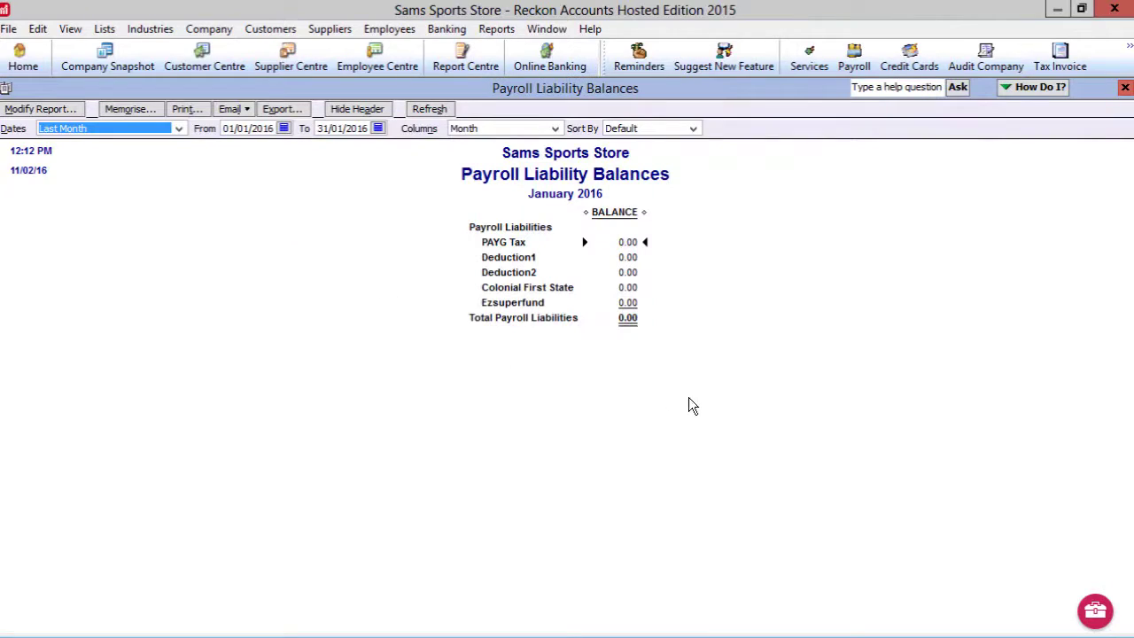
left_click(683, 259)
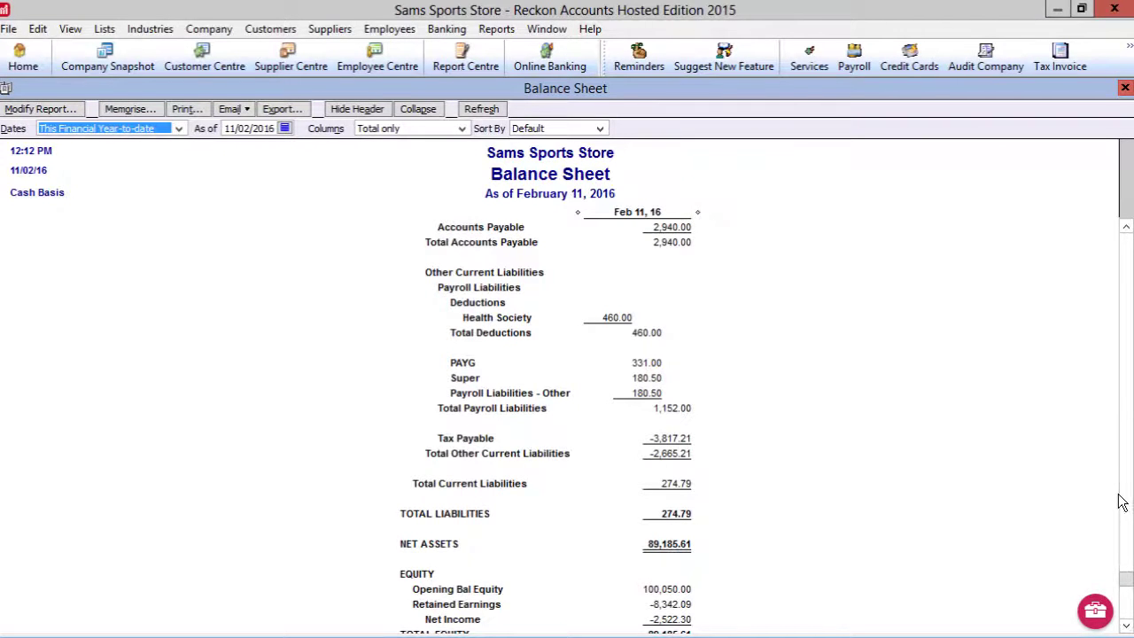
left_click(737, 280)
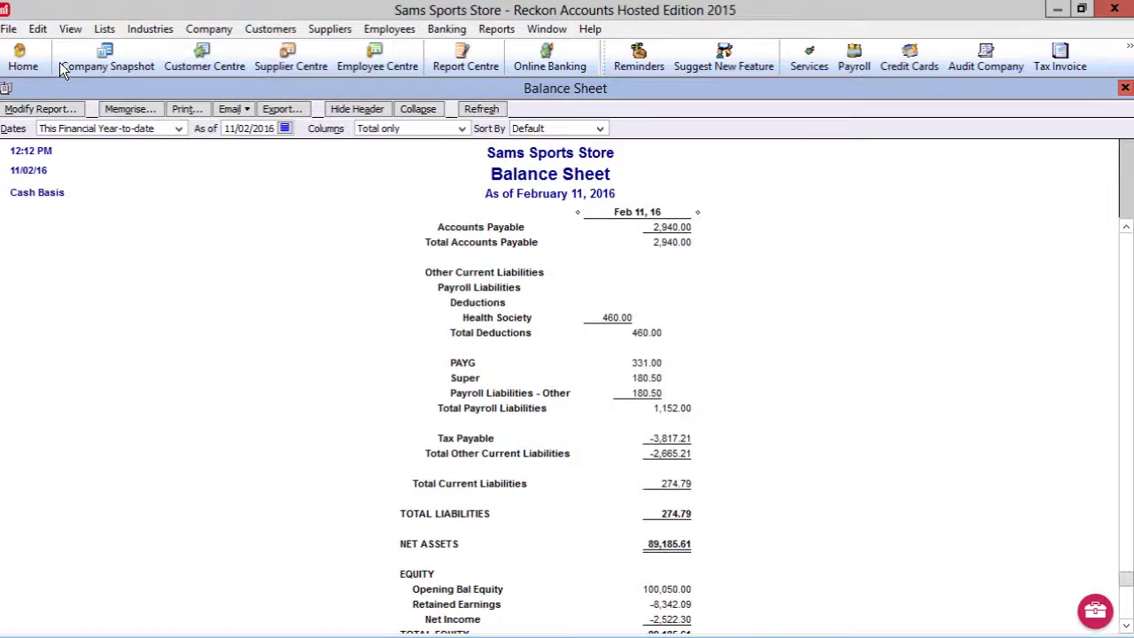
Go back to the Home page from the Balance Sheet
left_click(16, 53)
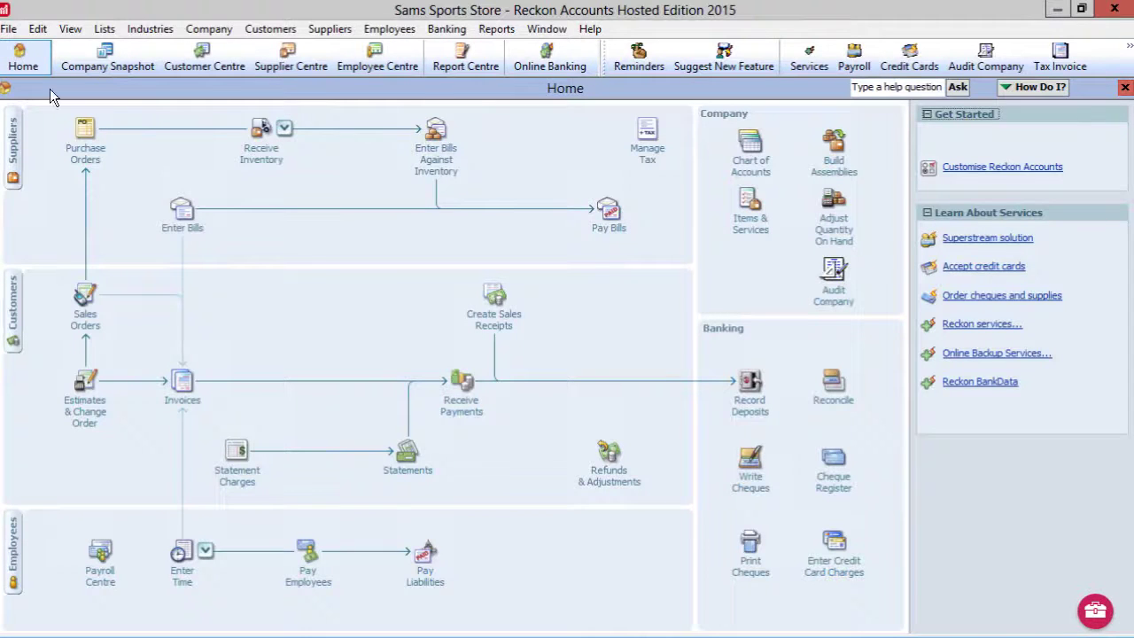